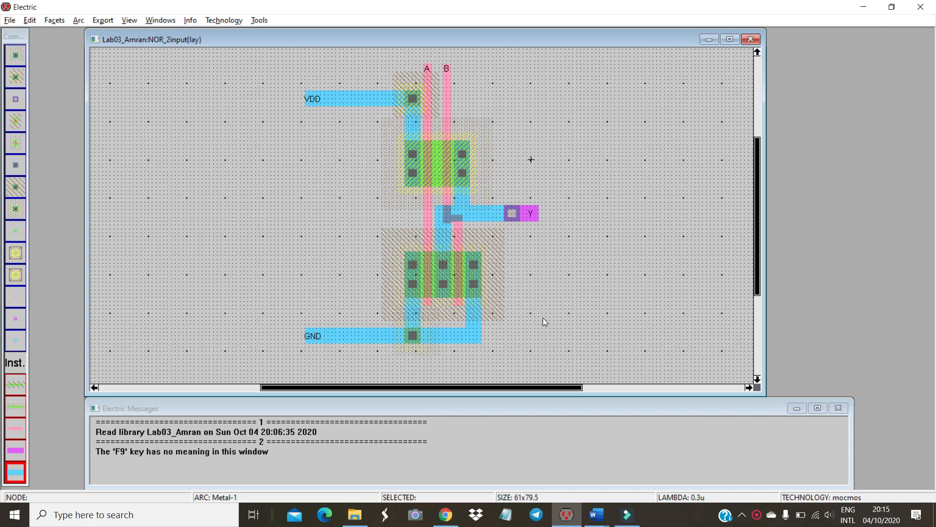
- Switch to the Percobaan 3 report in Word and review its title heading and the 3.1 Tujuan section
click(599, 519)
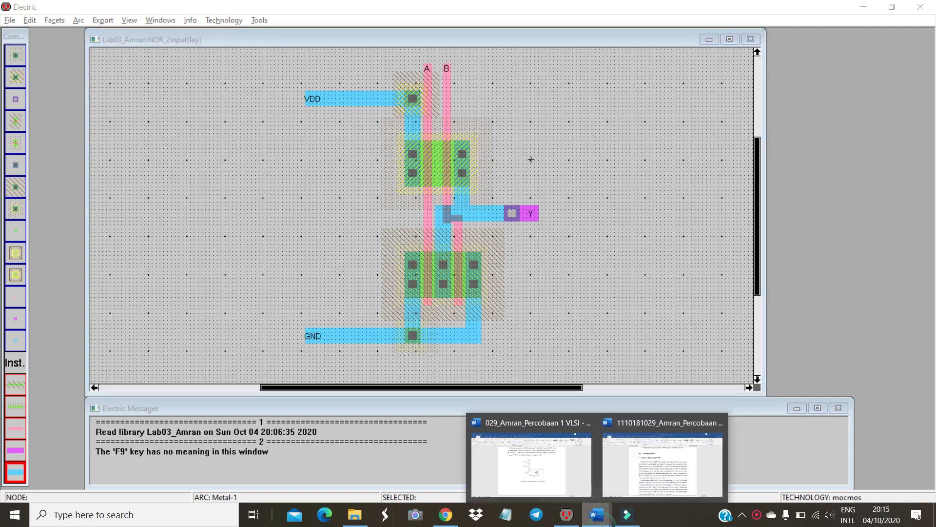
click(625, 472)
scroll(658, 365, up, 7)
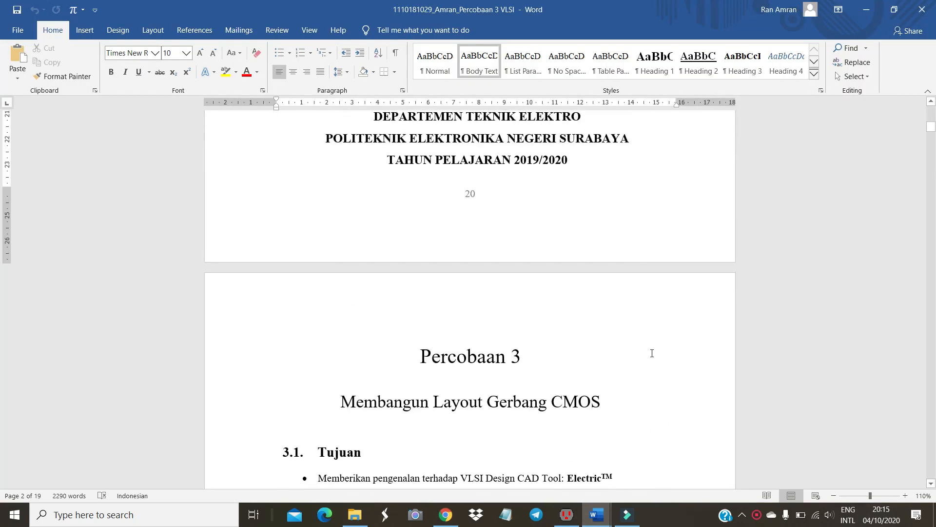
scroll(642, 344, down, 5)
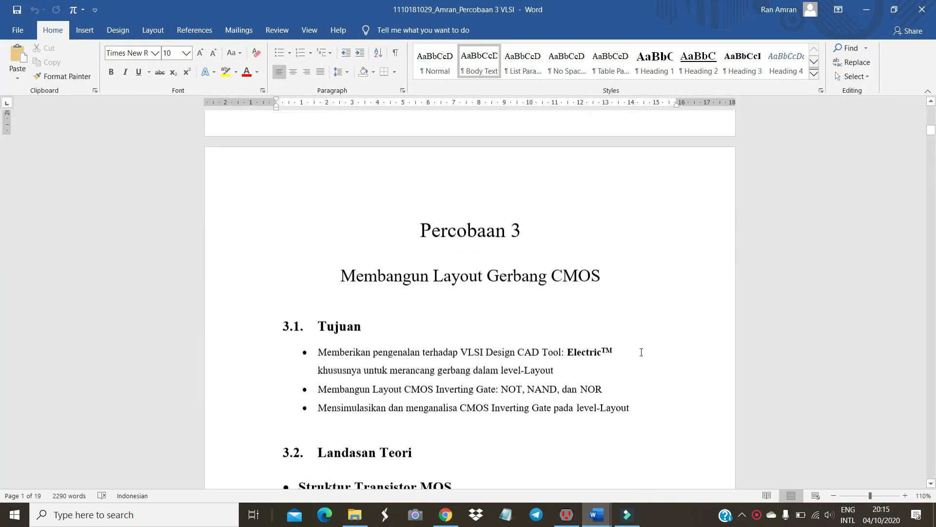
- Return to Electric and inspect the VDD Metal-1 arc and the metal contact next to output Y
click(575, 522)
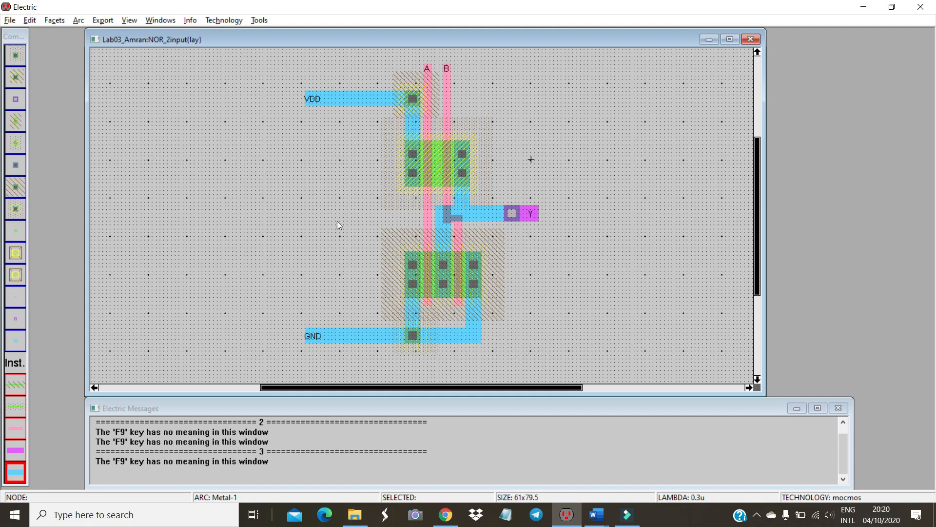
click(345, 105)
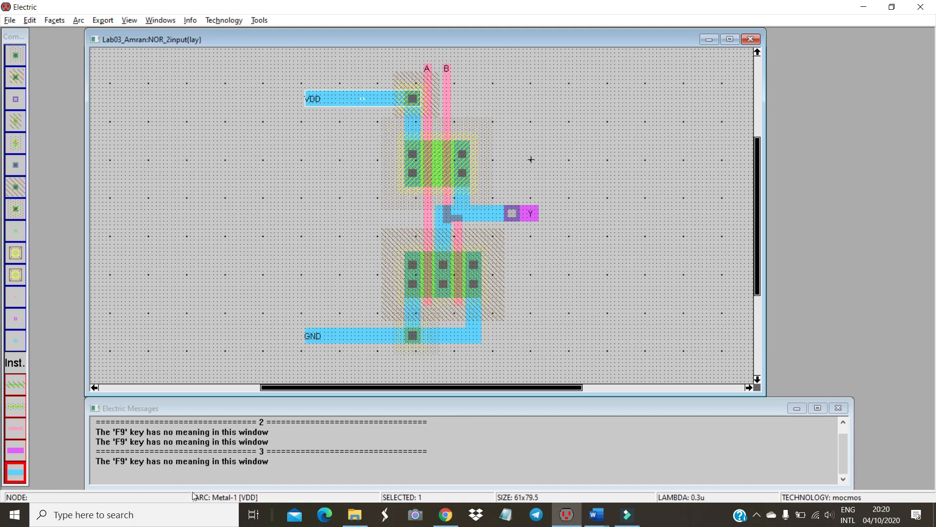
click(291, 236)
click(512, 215)
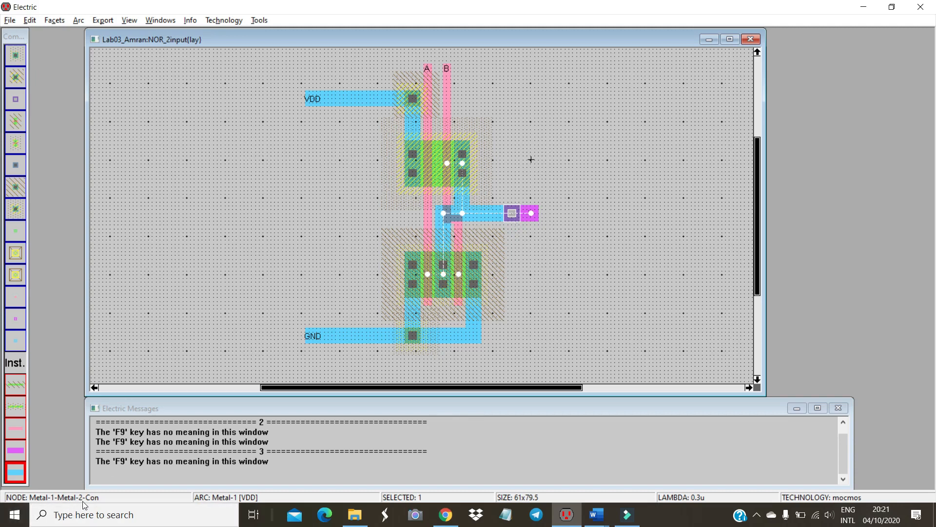
- Inspect the output Y pin and choose Metal-2 as the active arc type
click(554, 245)
click(534, 218)
click(535, 221)
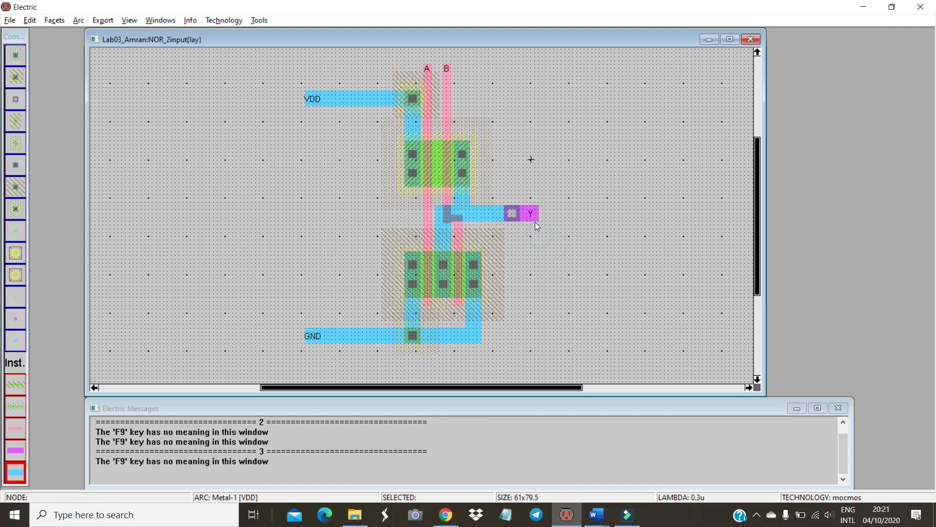
click(533, 216)
click(544, 236)
click(16, 453)
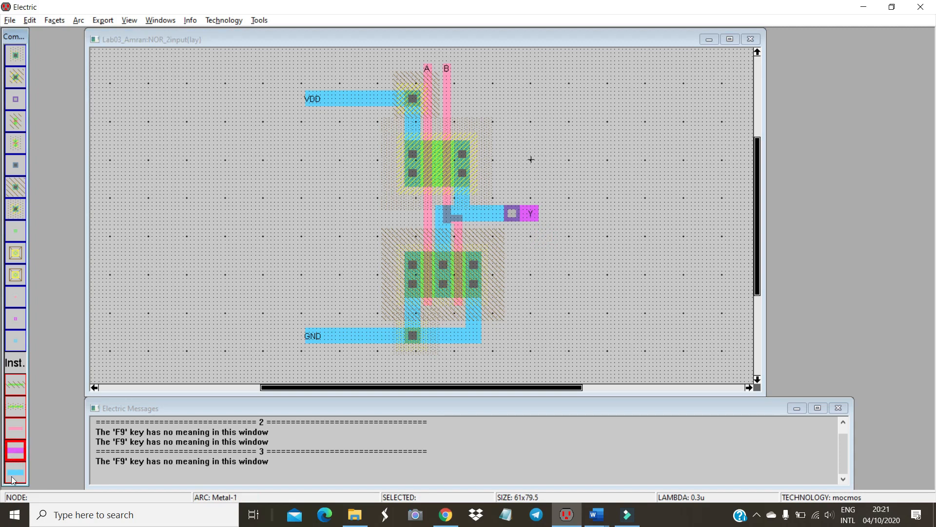
click(16, 453)
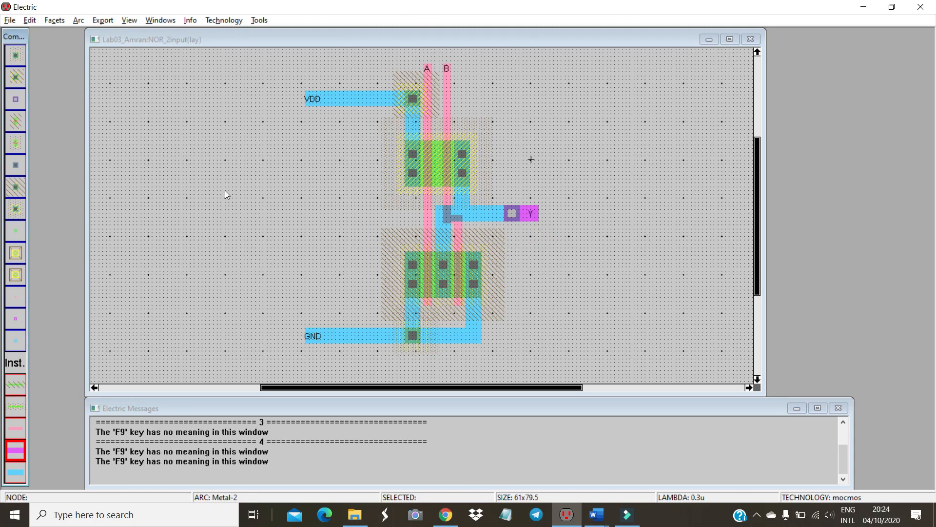
- View the two-input CMOS NOR gate schematic in the Percobaan 1 report in Word and return to the Electric layout
mouse_move(603, 522)
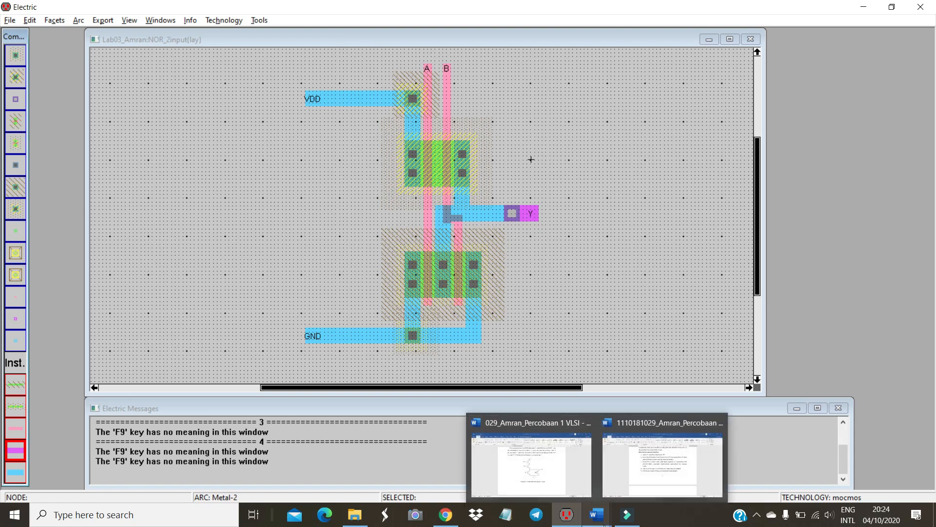
click(554, 482)
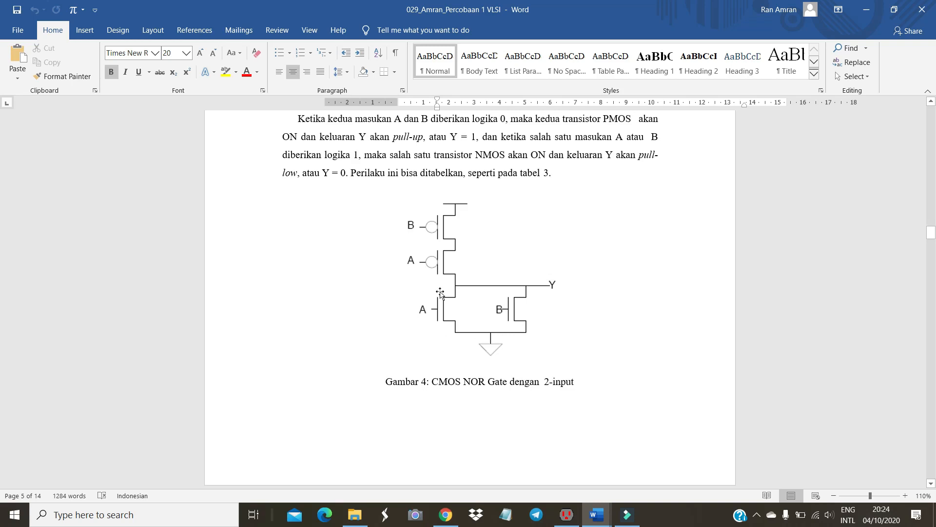
click(572, 520)
click(598, 302)
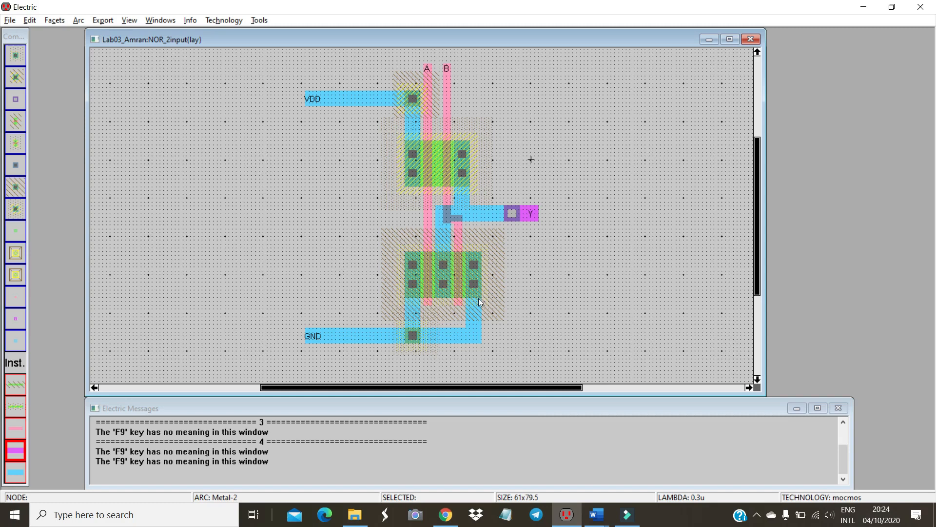
- Inspect the N-Active arc and the middle contact of the NMOS pair
click(442, 275)
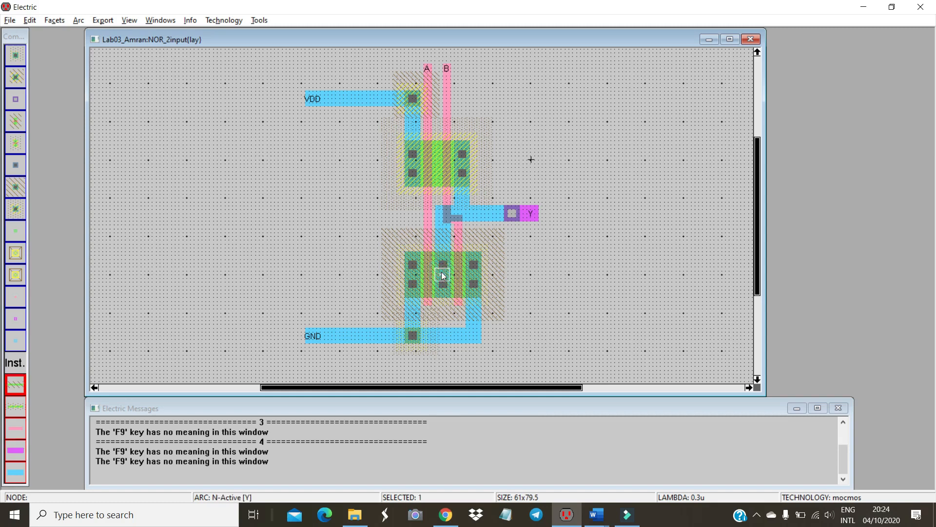
click(440, 294)
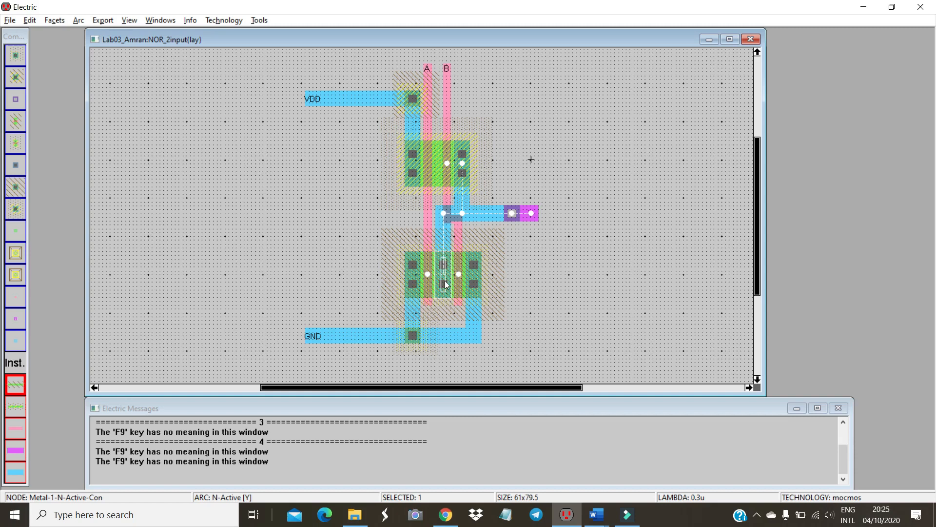
click(526, 283)
- Inspect the PMOS pair's active area and the metal-to-active contacts available as components, without placing one
click(447, 166)
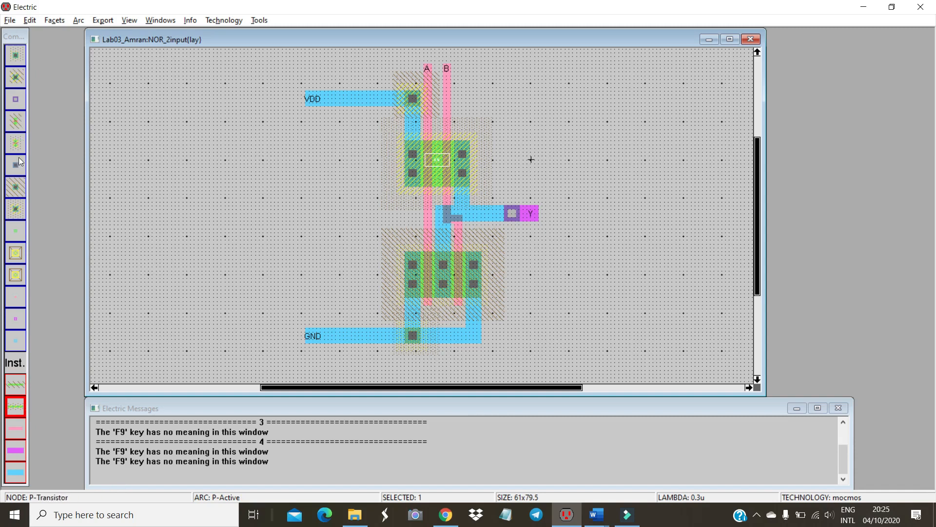
click(17, 214)
click(19, 189)
click(14, 215)
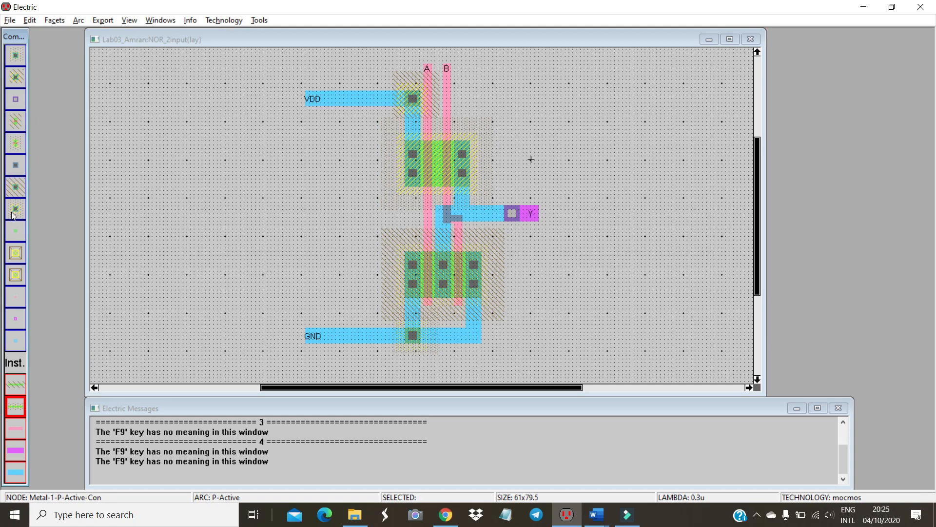
click(259, 232)
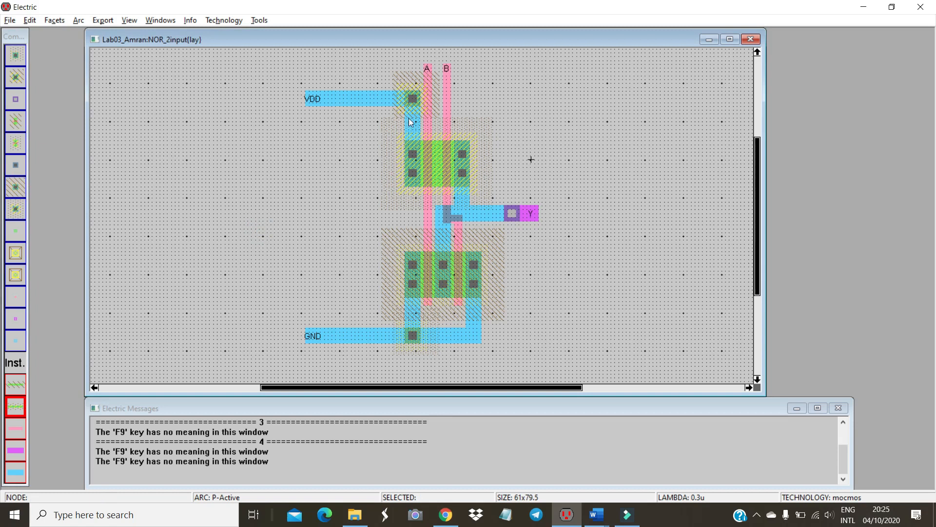
- Inspect the contact on the VDD rail and the contact on the GND rail to identify their node types
click(412, 102)
click(340, 146)
click(412, 100)
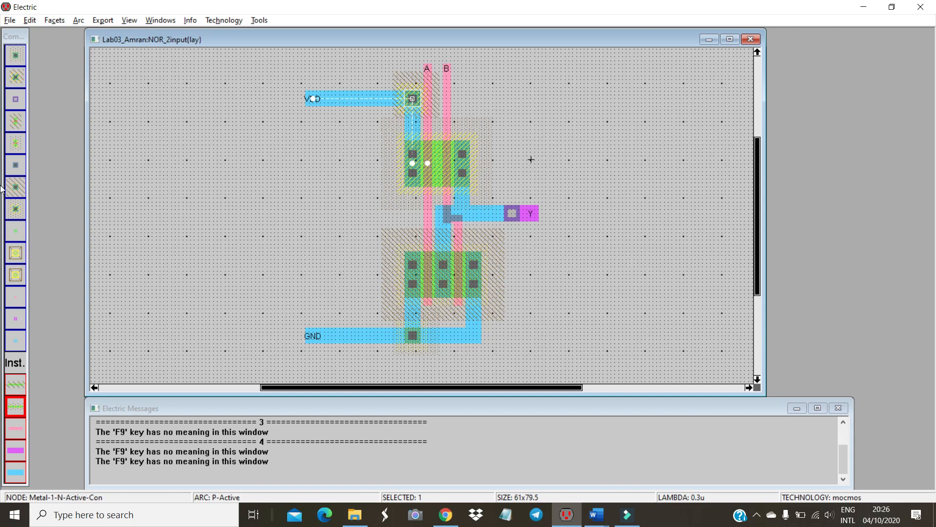
click(412, 335)
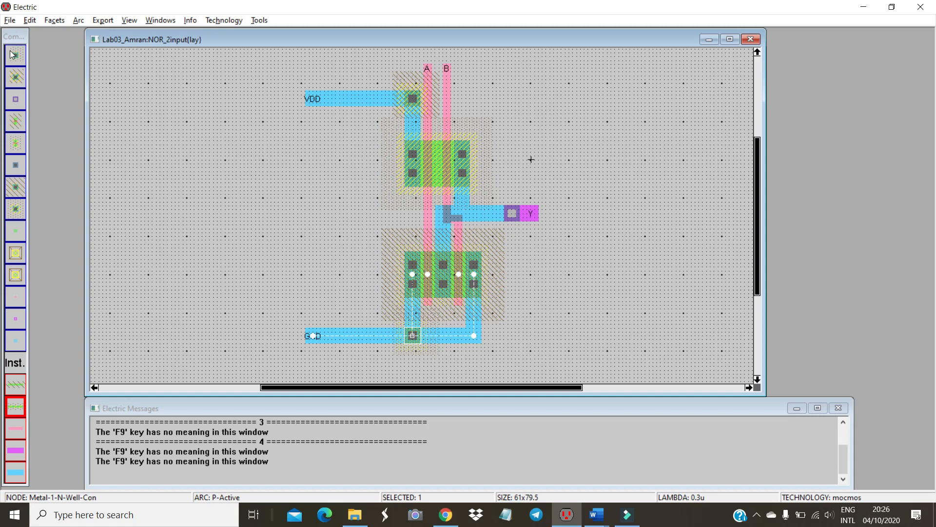
click(317, 285)
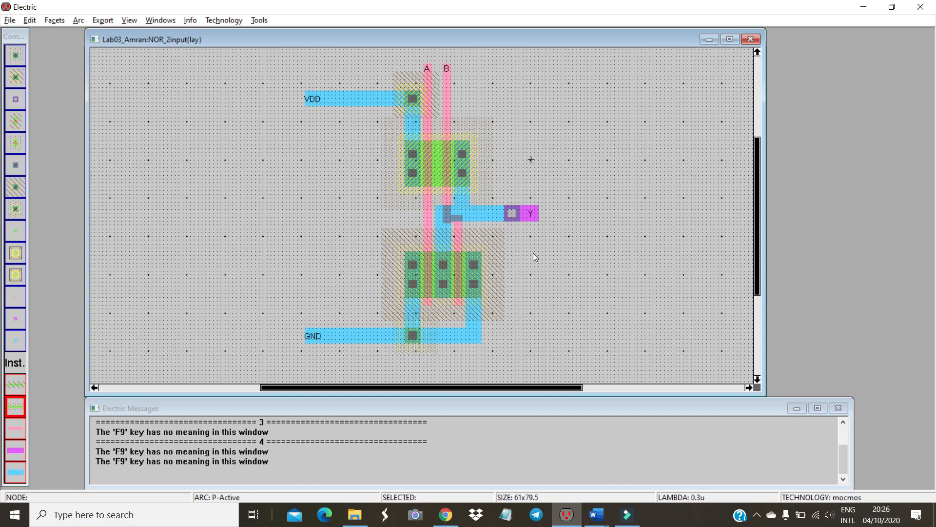
key(F9)
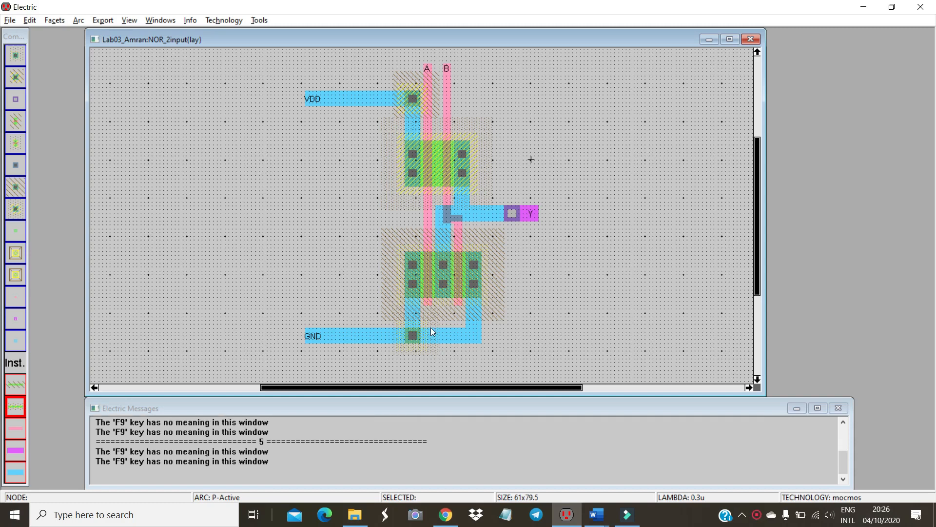
- Draw a vertical Metal-1 branch down from the VDD arc and undo it
click(348, 101)
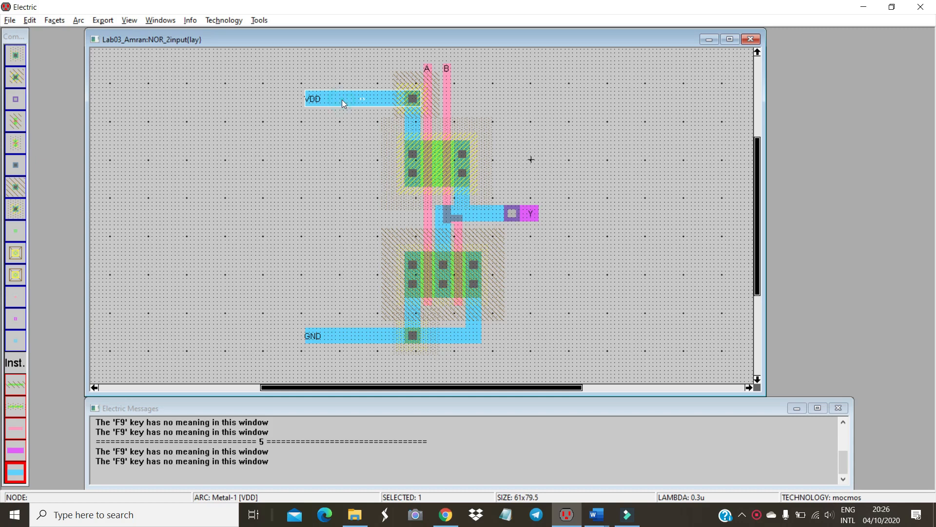
right_click(338, 147)
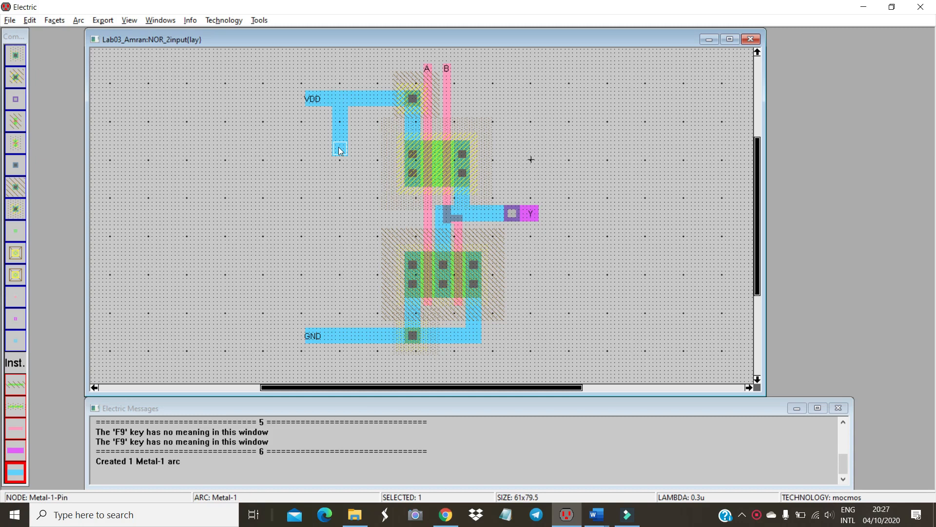
key(ctrl+z)
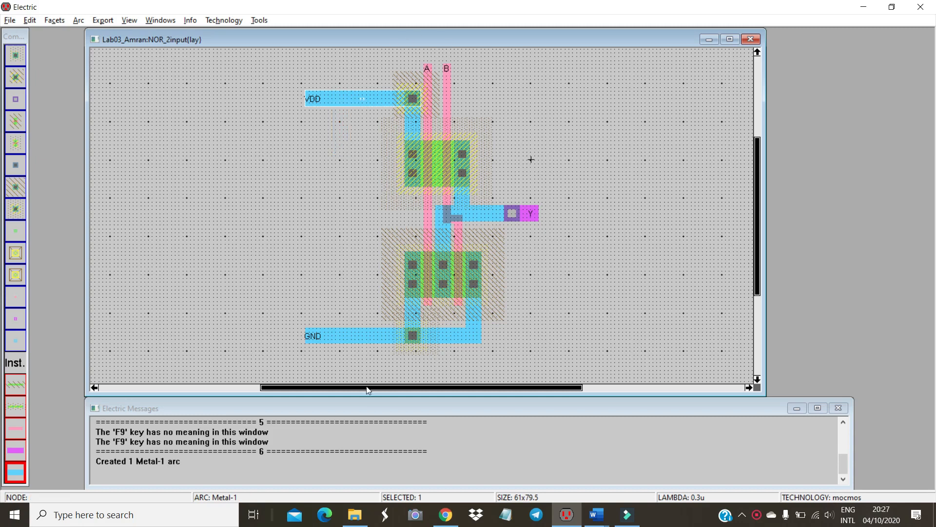
- Inspect the VDD pin, its Metal-1 arc and the polysilicon line of input A
click(254, 136)
click(312, 100)
click(320, 132)
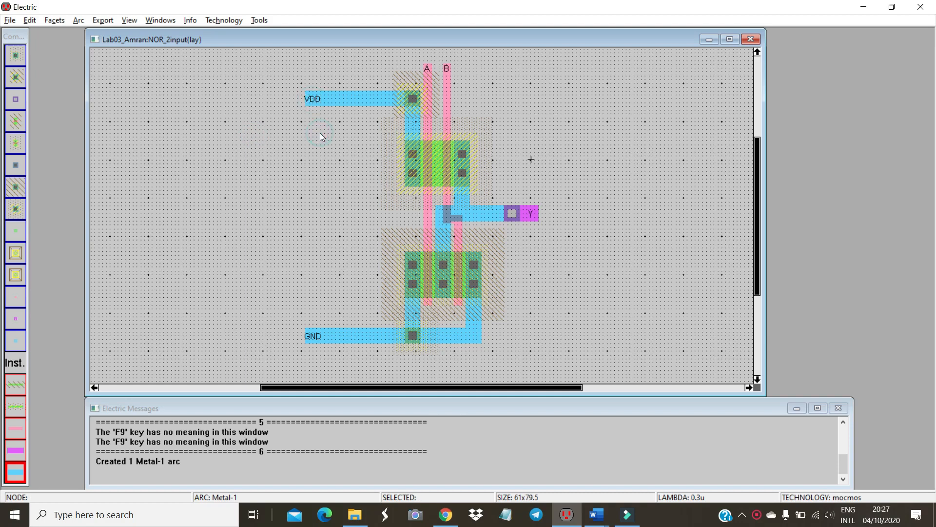
click(315, 98)
click(331, 98)
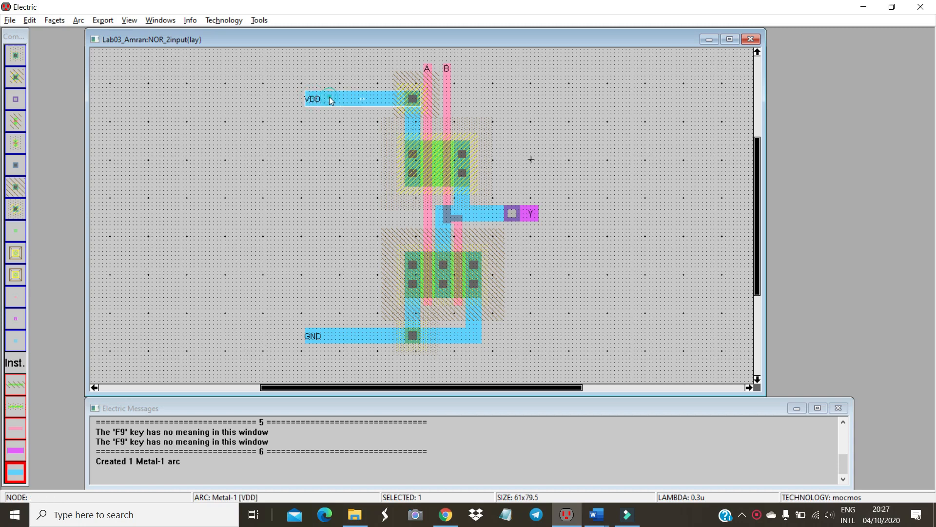
click(427, 72)
click(427, 90)
- Open the Create Export dialog for the VDD Metal-1 arc and dismiss it without creating an export
click(366, 103)
click(103, 20)
click(129, 33)
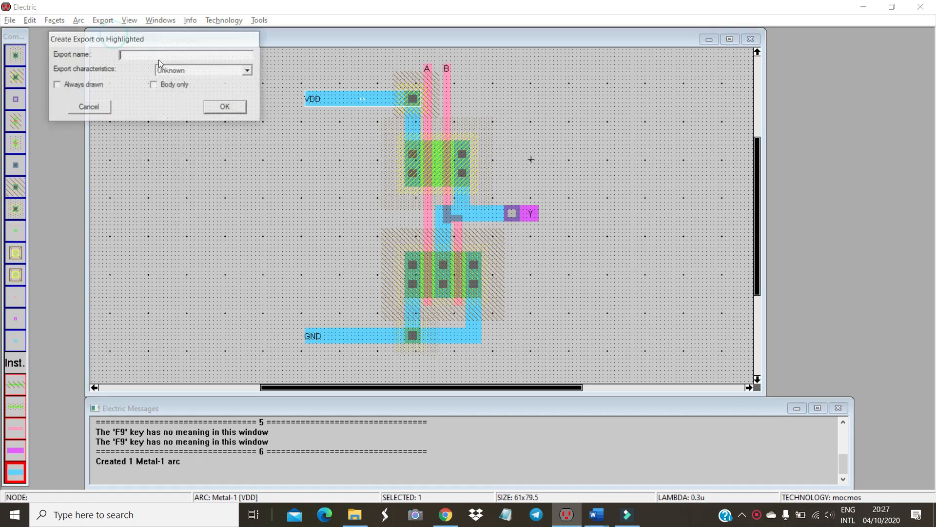
click(89, 106)
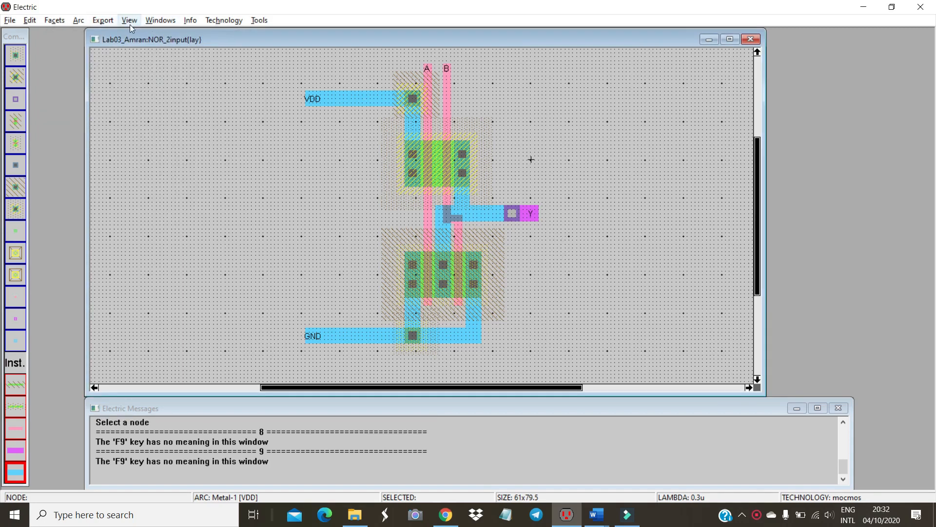
- Display the NOR_2input layout in 3 dimensions and rotate the view to examine its layers
click(157, 23)
mouse_move(130, 22)
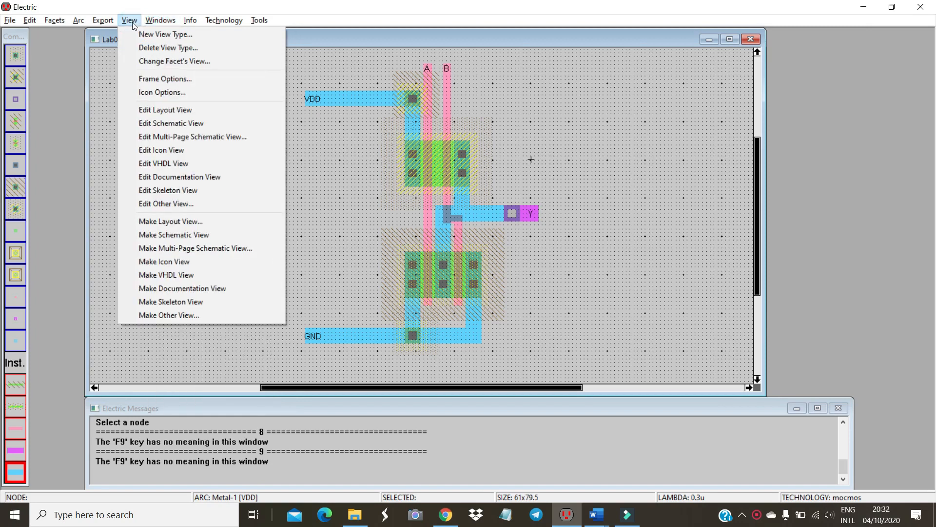
mouse_move(160, 21)
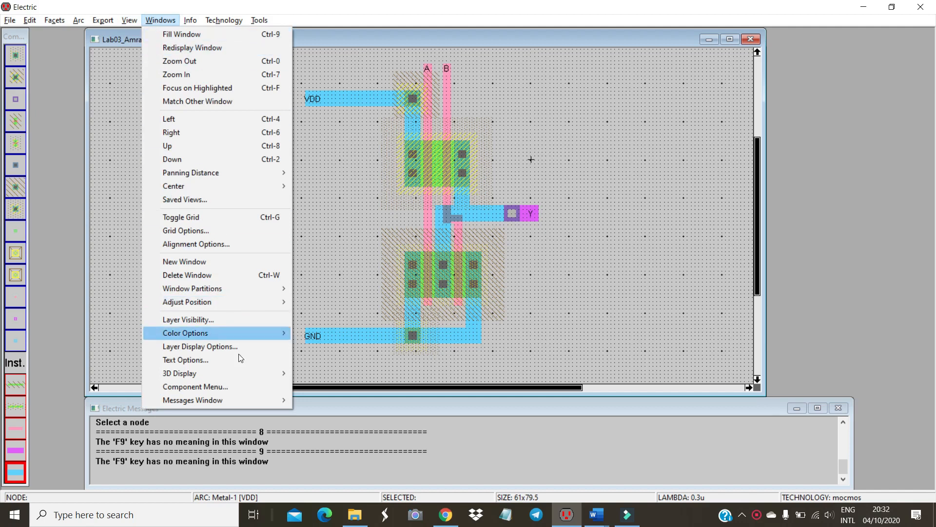
click(259, 382)
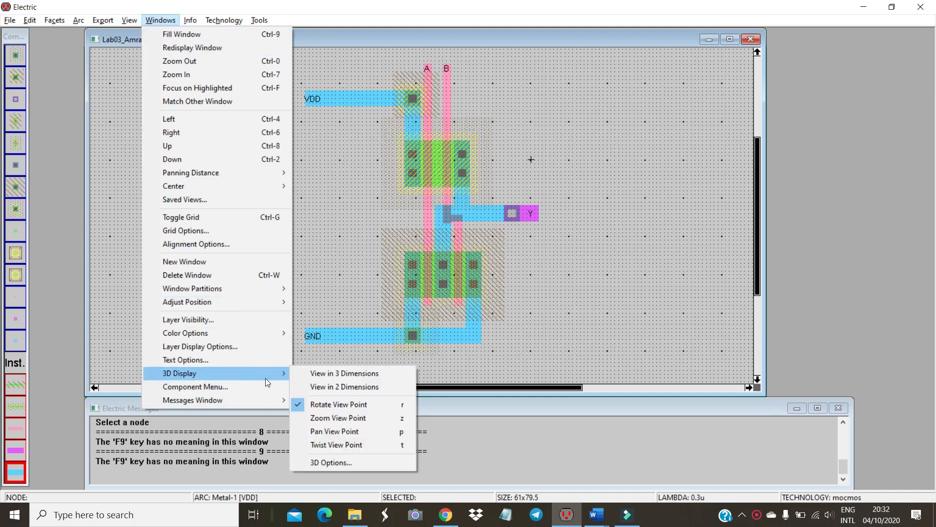
click(311, 374)
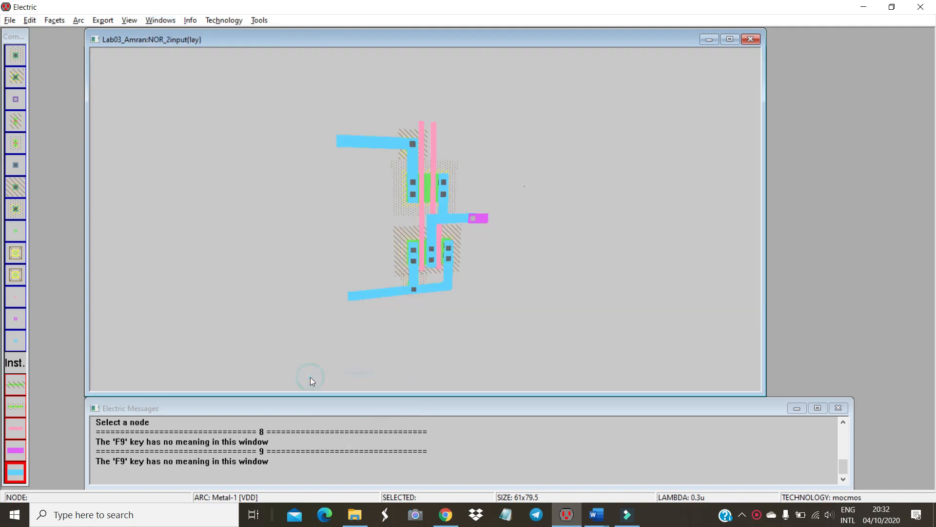
drag(482, 296, 315, 318)
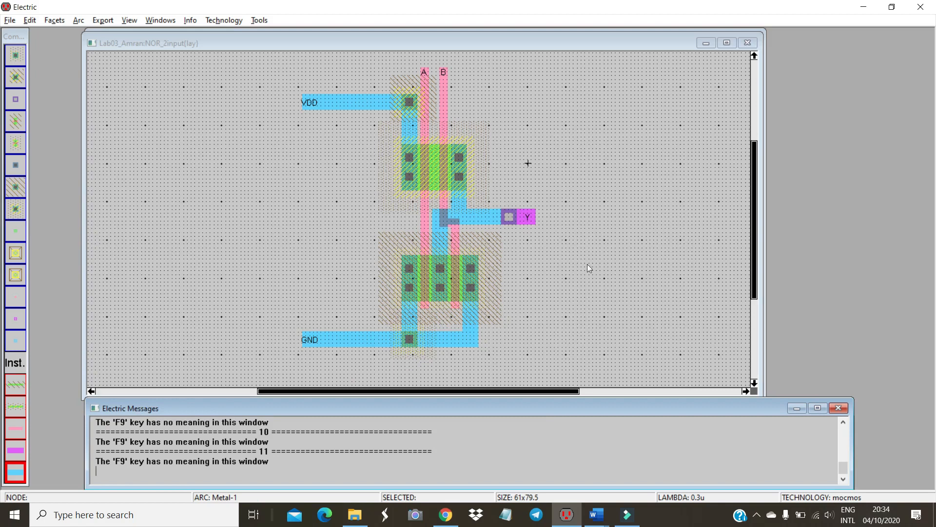
- List the exports of the NOR_2input layout and review them in the messages
click(104, 20)
click(128, 181)
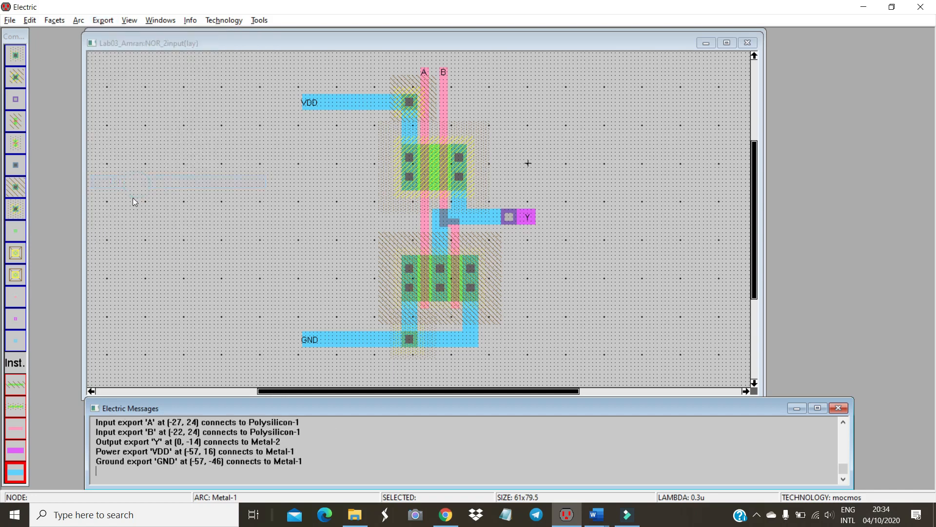
scroll(163, 447, up, 1)
scroll(161, 453, down, 1)
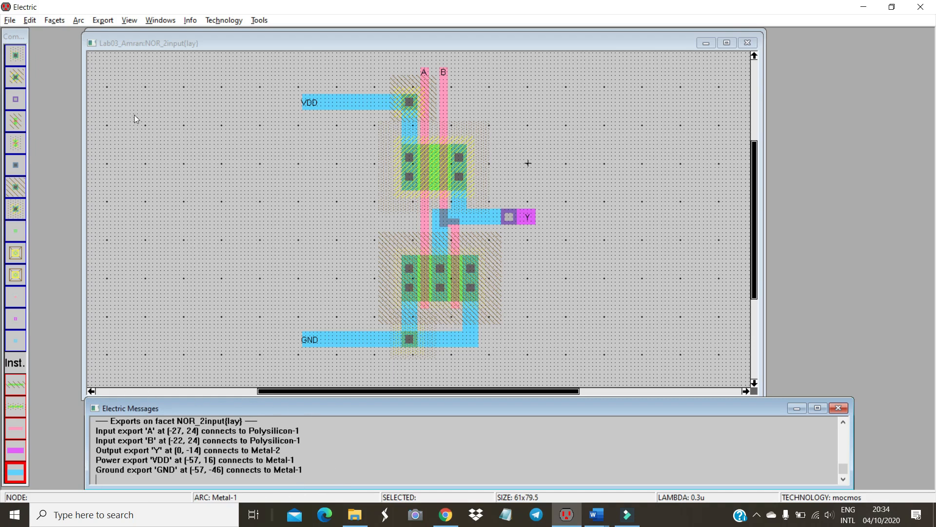
- Run the built-in simulation of the NOR_2input layout to open its waveform window
click(256, 23)
mouse_move(312, 48)
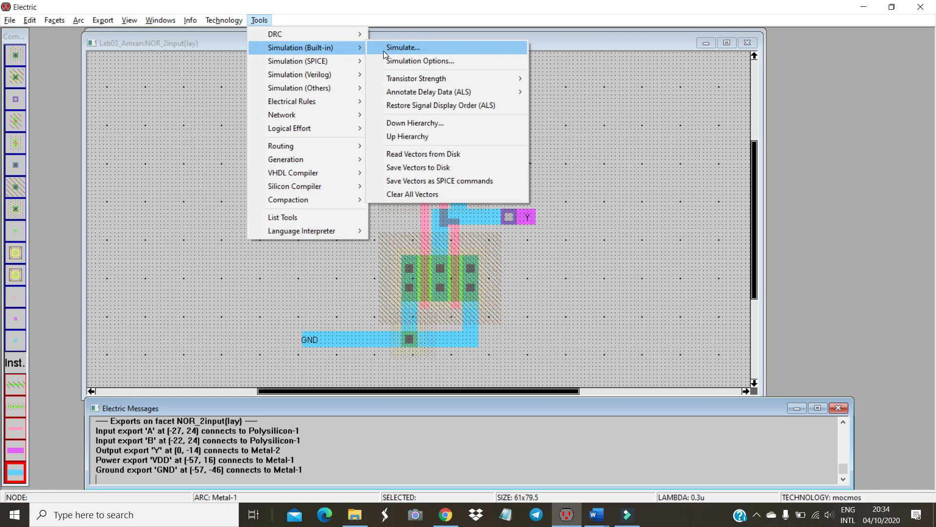
click(383, 49)
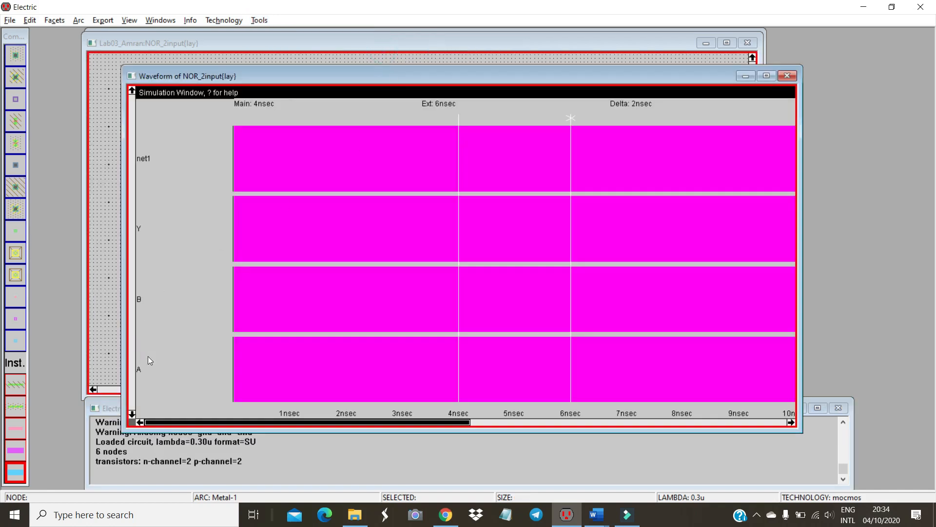
- Reorder the waveform signals from first to last as A, B, Y and net1
drag(168, 157, 165, 160)
drag(154, 374, 157, 225)
drag(153, 374, 160, 294)
click(149, 371)
drag(150, 374, 157, 295)
- Set inputs A and B low with the main time cursor at 0 sec, and set B high at about 567 psec
drag(458, 119, 234, 119)
click(161, 166)
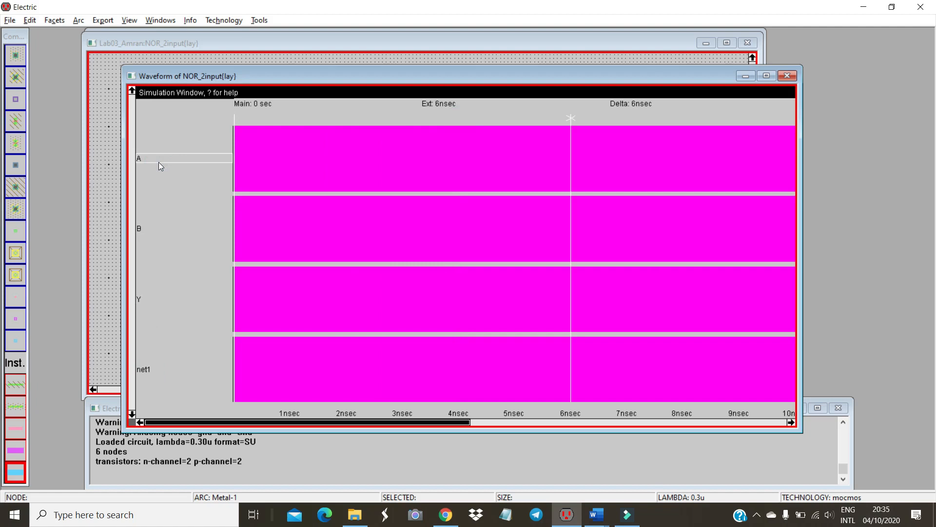
key(l)
click(147, 228)
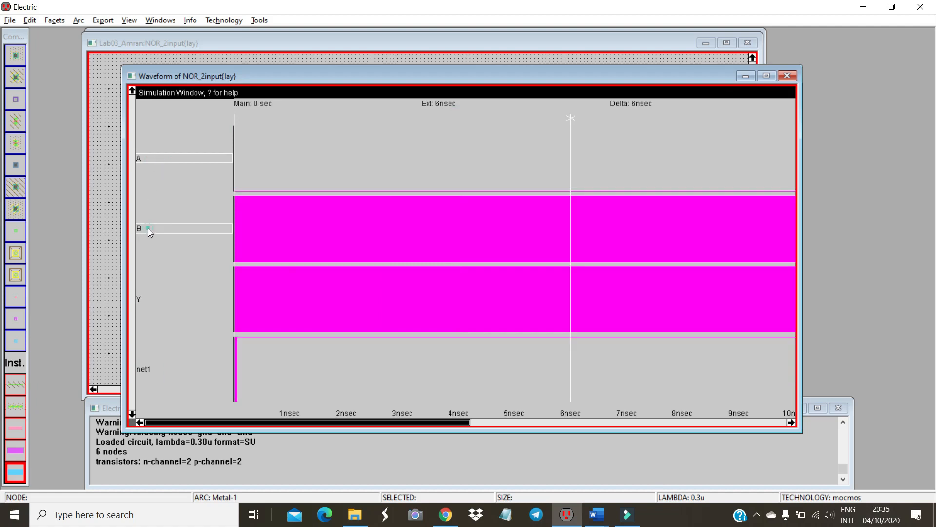
key(l)
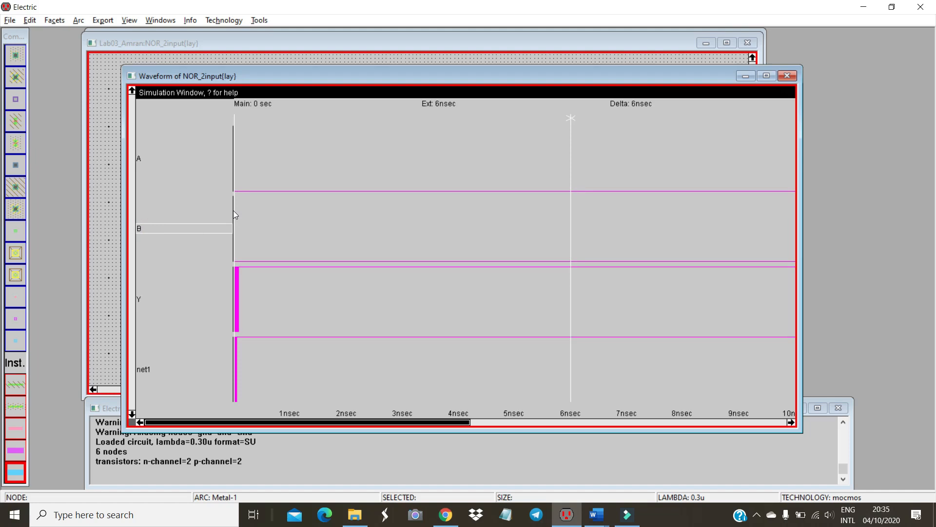
drag(235, 212, 266, 220)
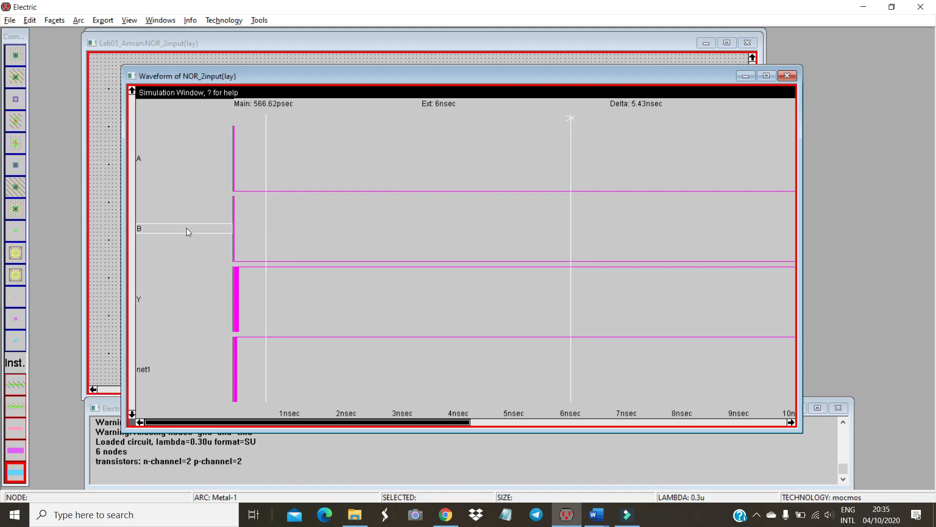
key(h)
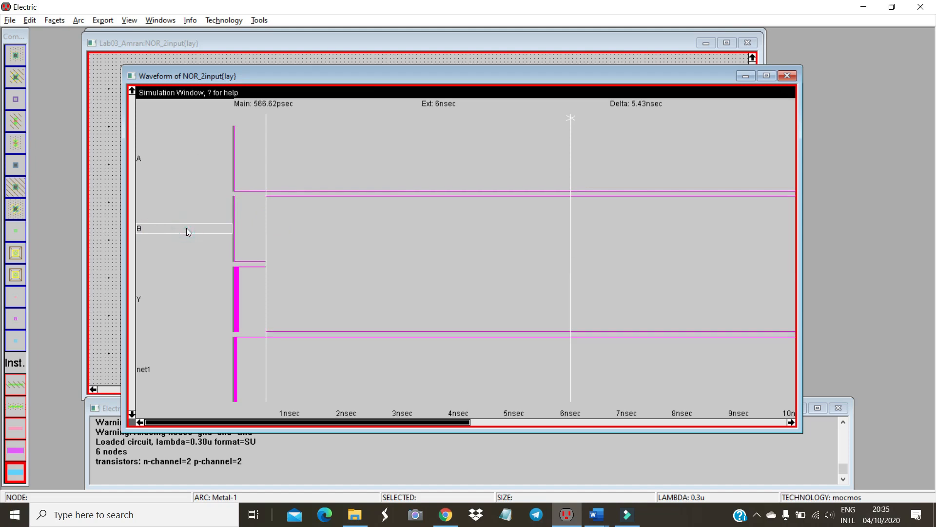
- Set input A high and B low at about 1.09 nsec, and set B high at about 1.53 nsec
drag(265, 249, 295, 282)
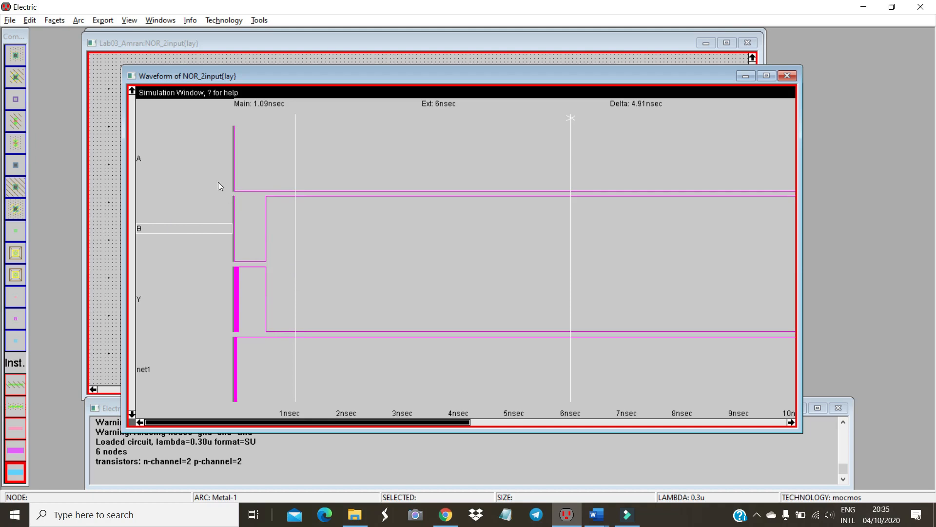
click(166, 158)
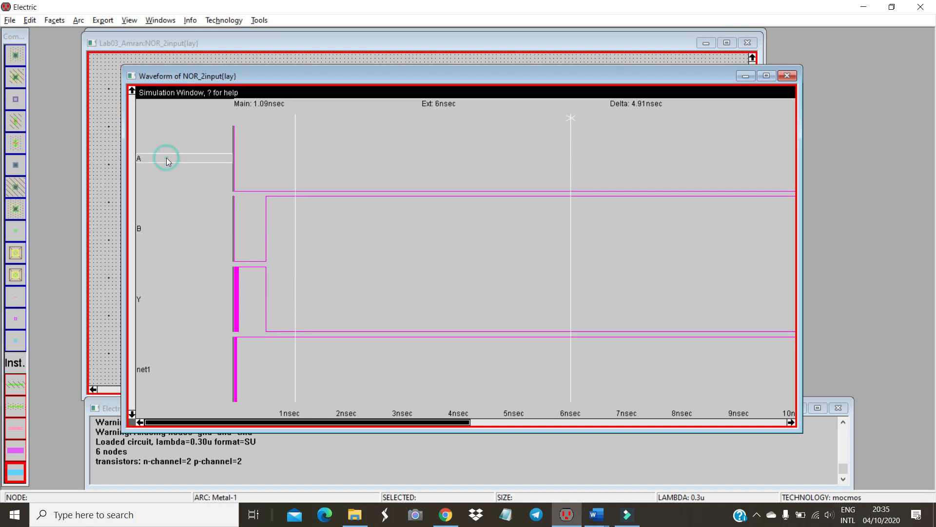
key(1)
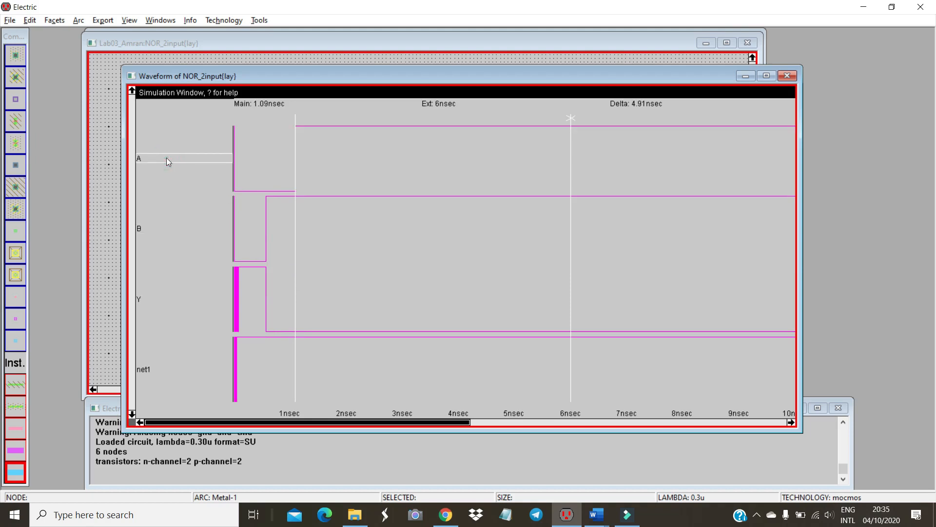
click(186, 227)
key(0)
drag(294, 250, 321, 253)
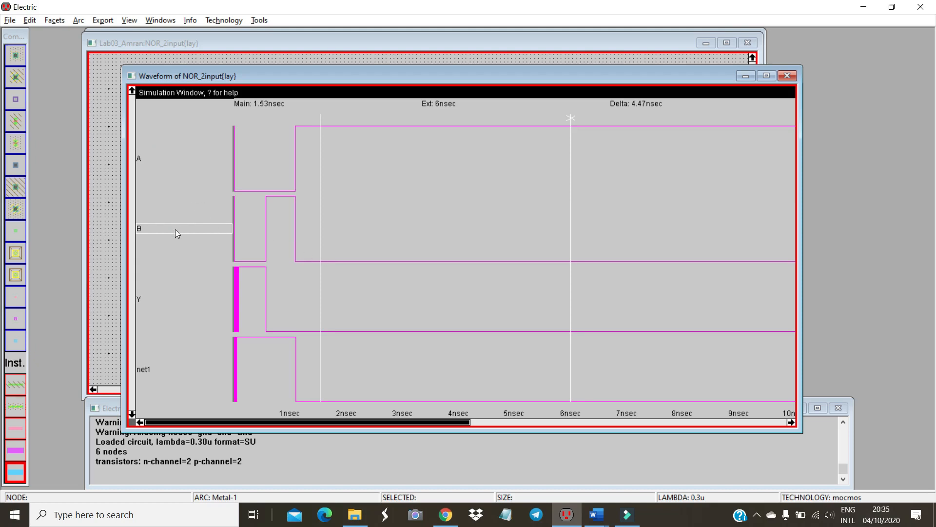
key(1)
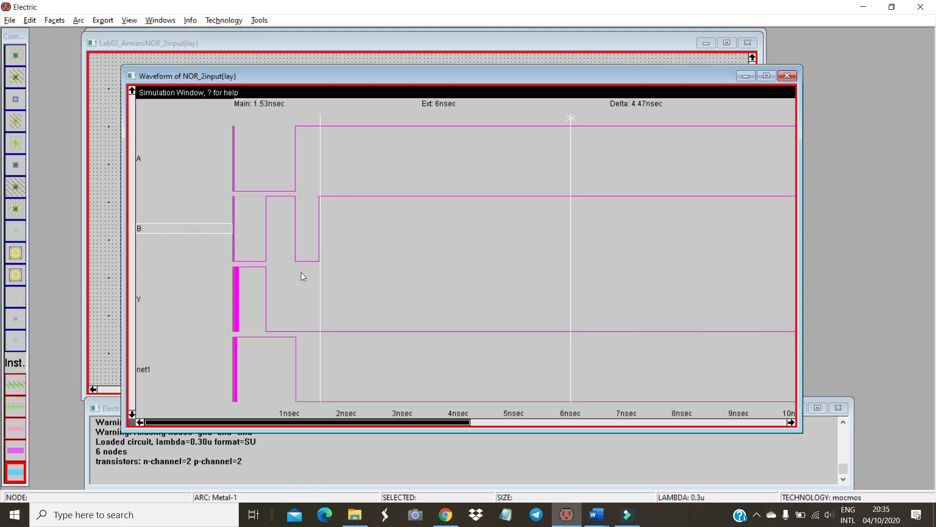
- Move the main time cursor to about 1.96 nsec and reposition the waveform window over the layout window so the messages are uncovered
drag(321, 298, 344, 294)
drag(356, 80, 319, 52)
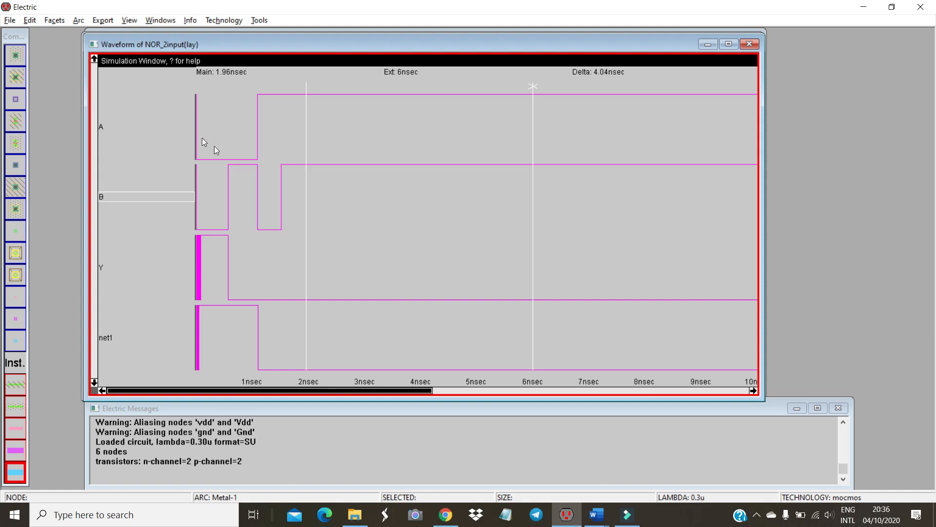
mouse_move(239, 49)
mouse_down()
mouse_move(248, 56)
mouse_move(240, 52)
mouse_up()
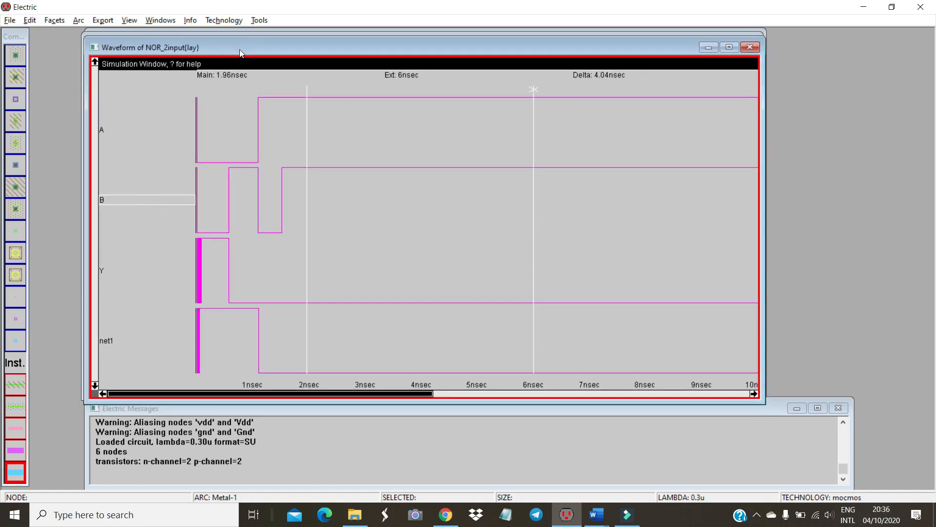